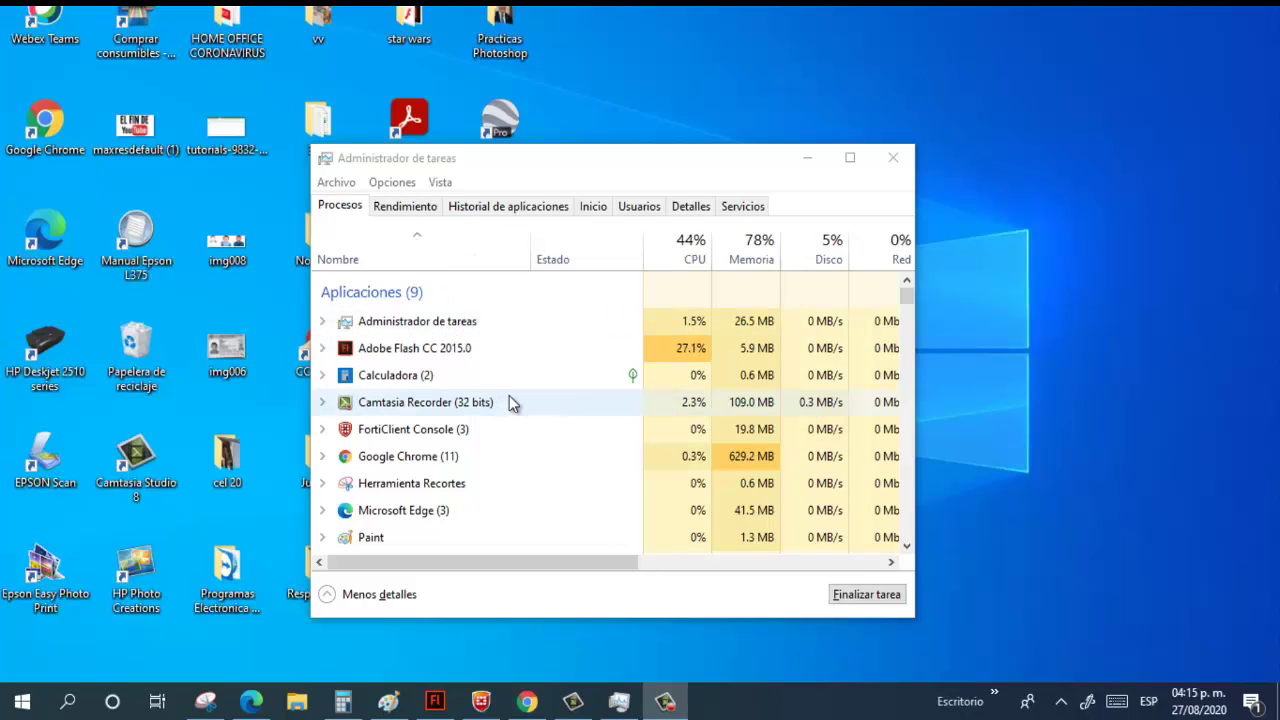
# Reposition the Task Manager window on the desktop and maximize it to show the full process list
pyautogui.click(505, 178)
pyautogui.moveTo(467, 168); pyautogui.dragTo(420, 175)
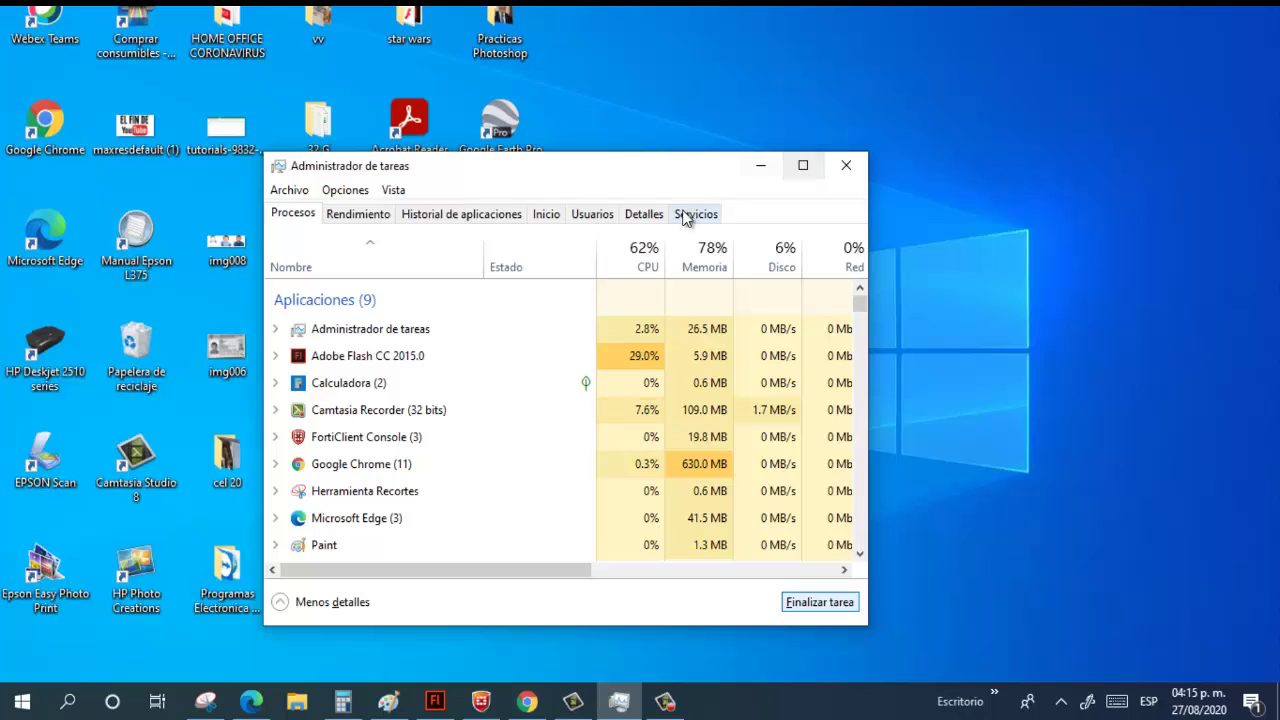
pyautogui.click(803, 166)
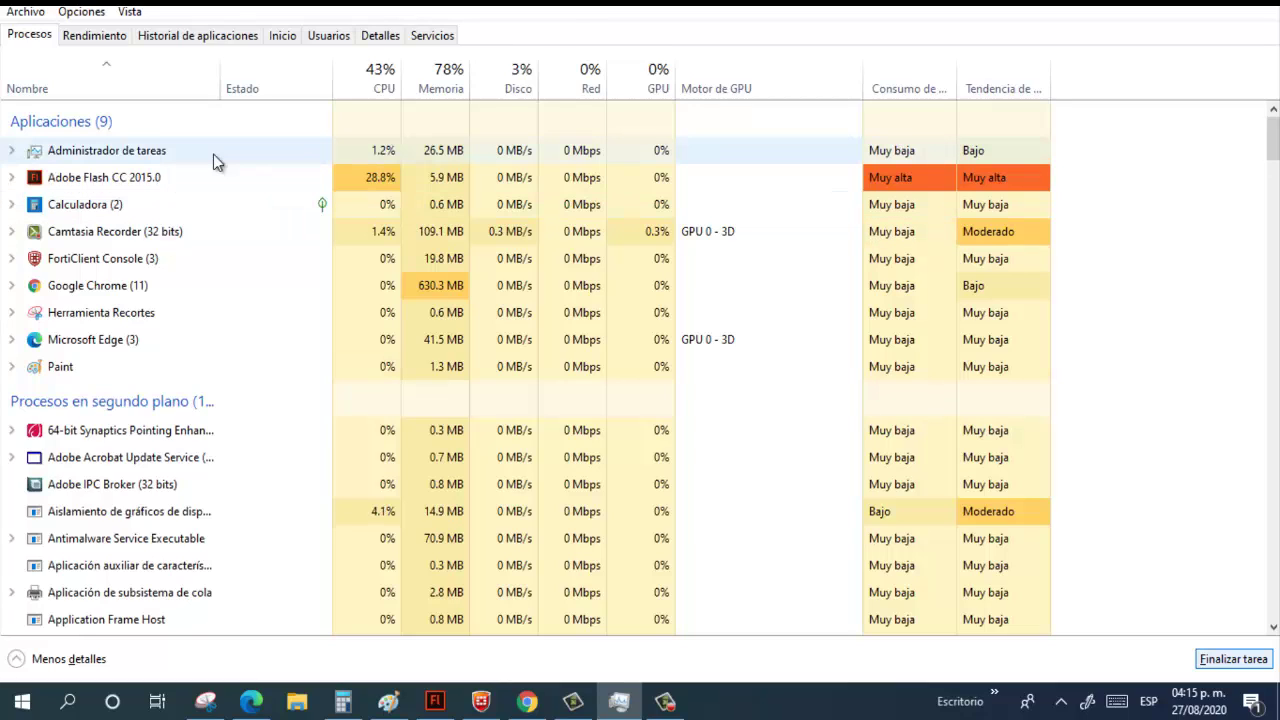
pyautogui.click(290, 208)
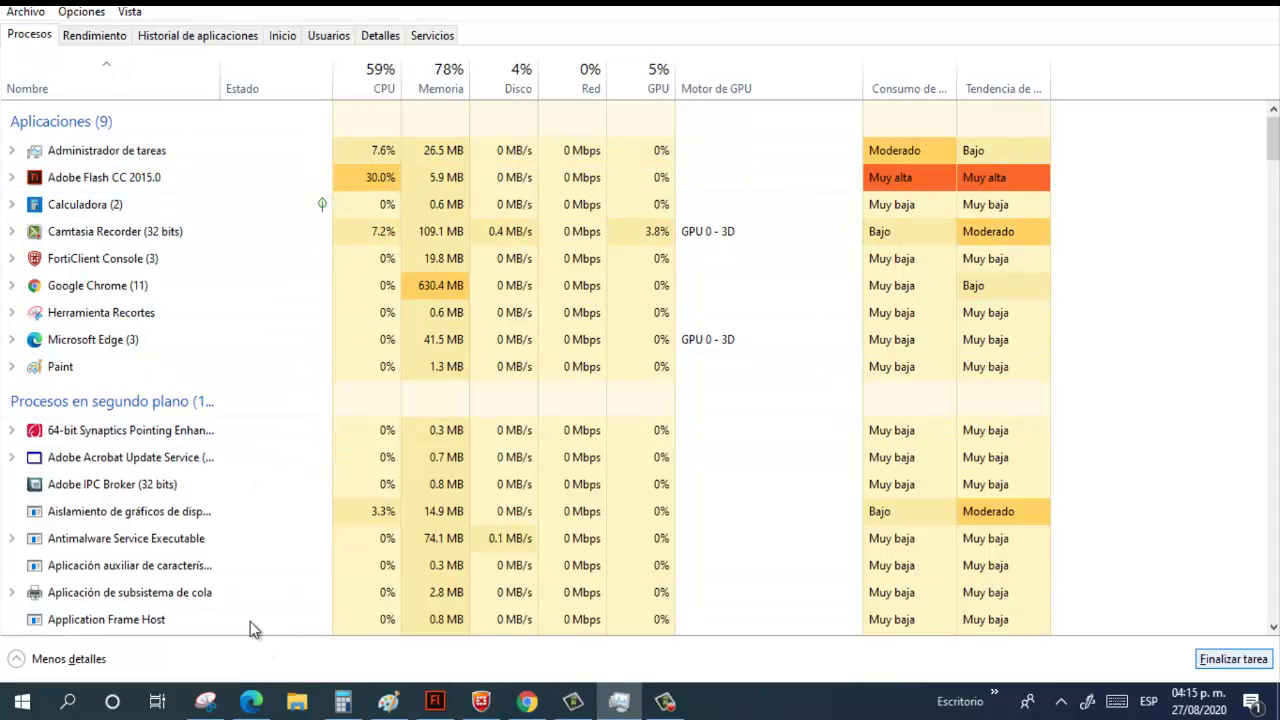
# Switch to Calculator, clear its current result, and return to the Task Manager process list
pyautogui.click(345, 705)
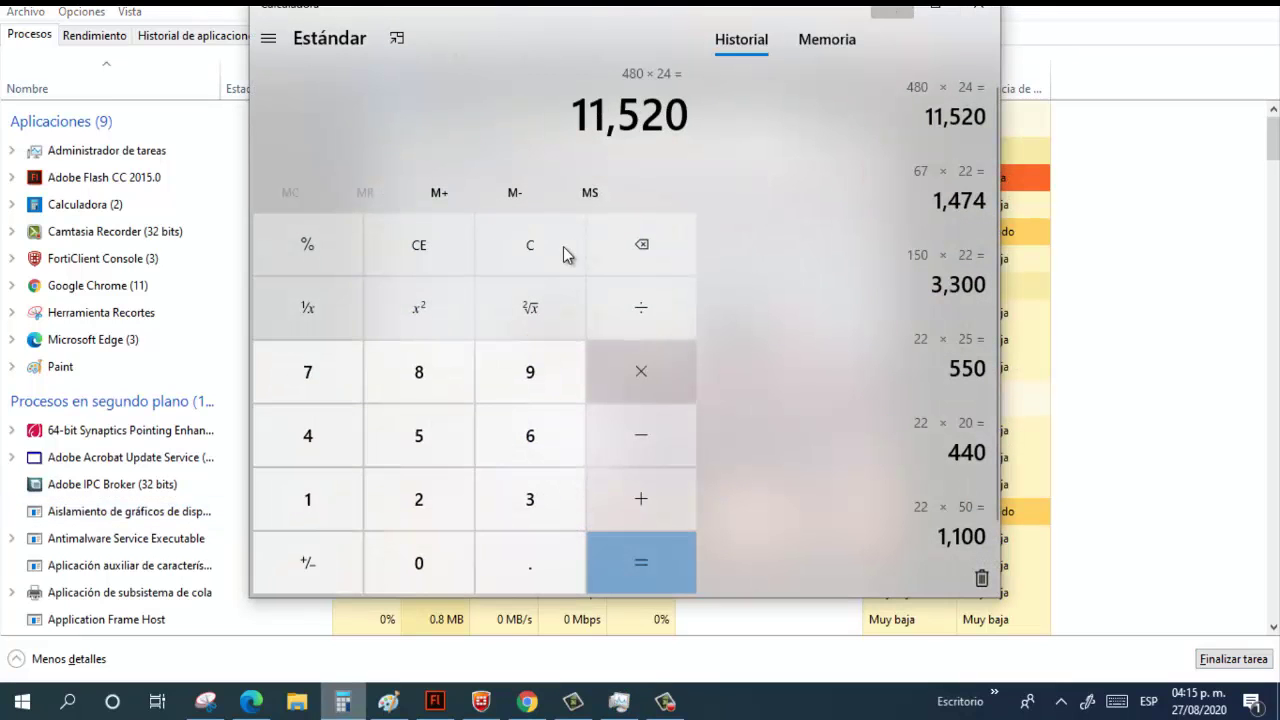
pyautogui.click(533, 255)
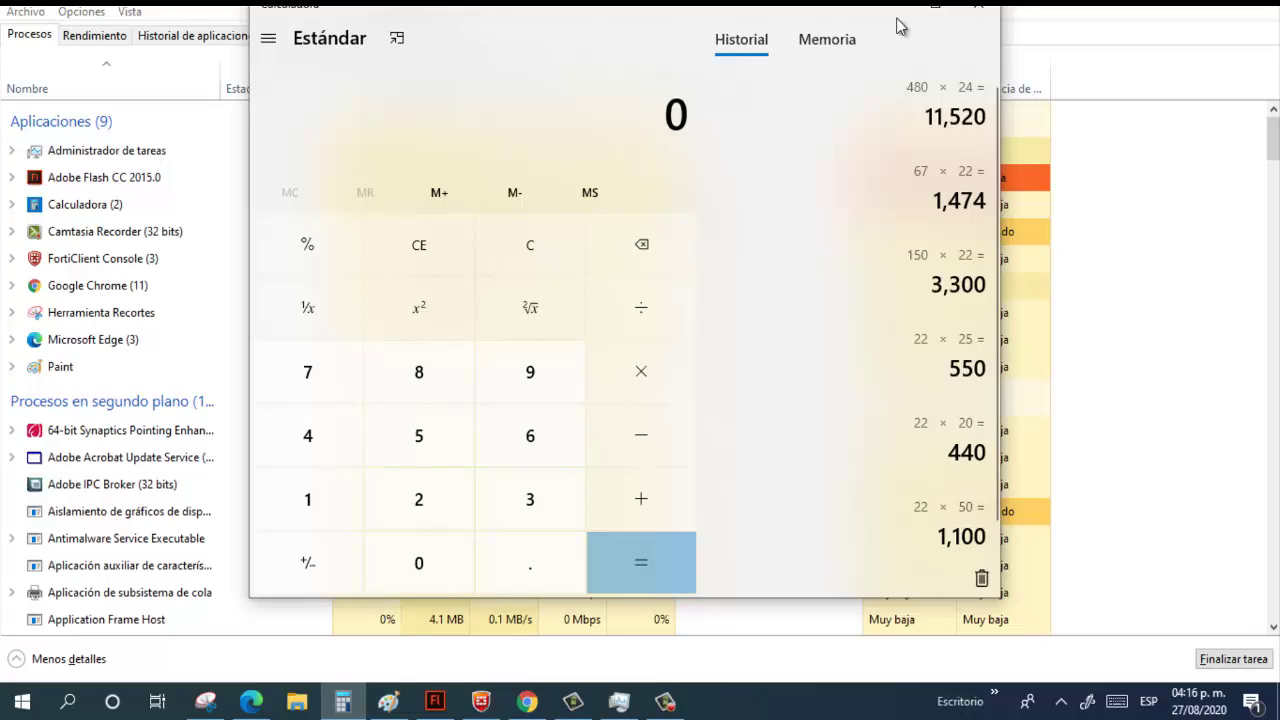
pyautogui.moveTo(651, 15); pyautogui.dragTo(558, 166)
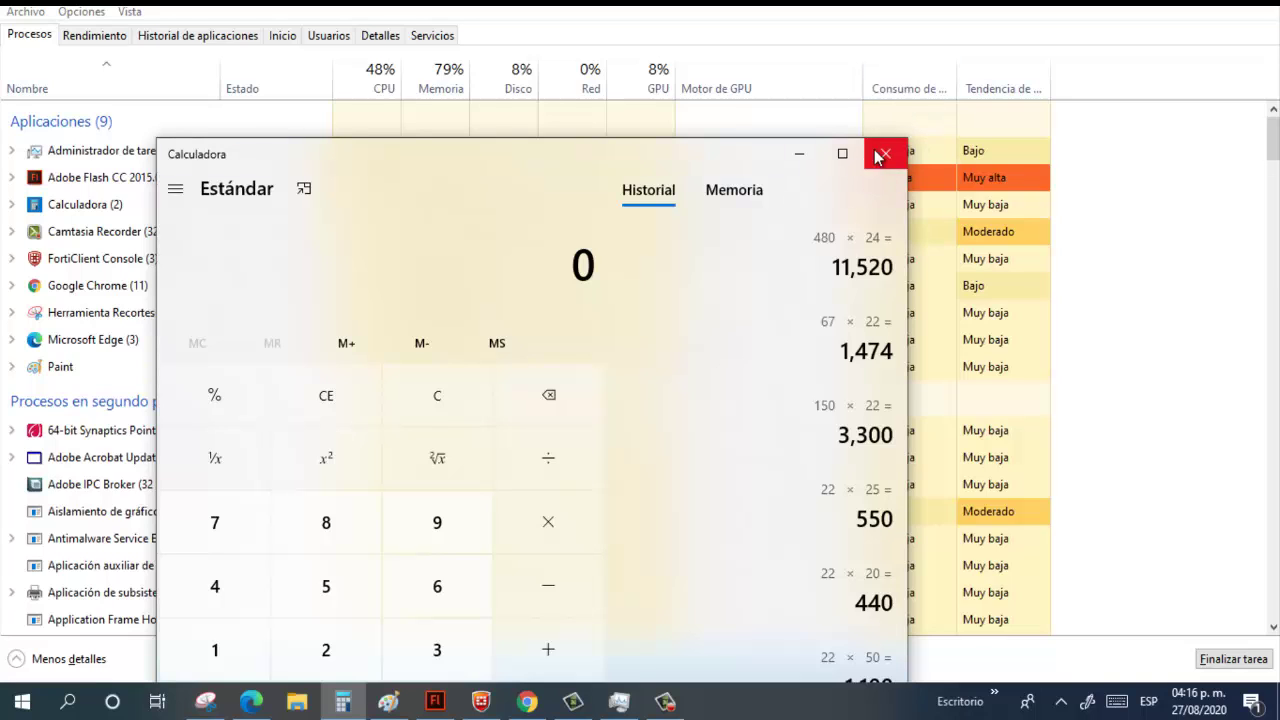
pyautogui.click(676, 42)
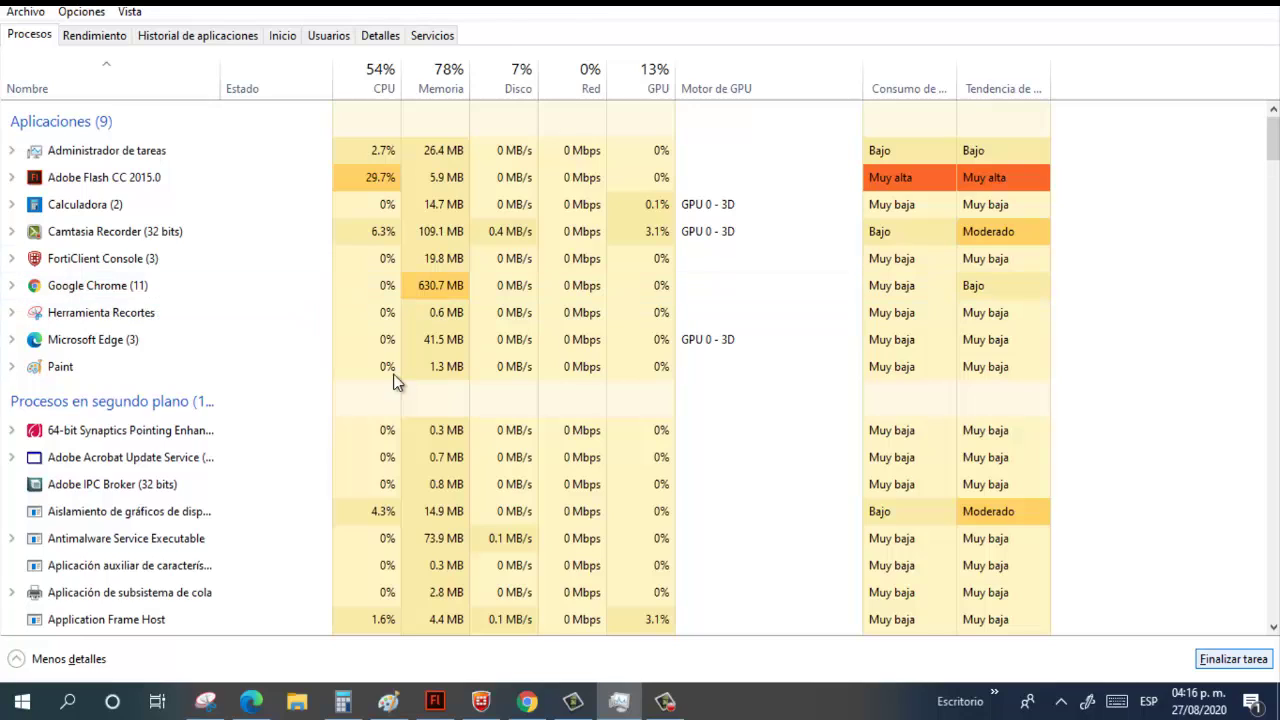
# End the Calculadora task from the process list and close Task Manager
pyautogui.click(61, 209)
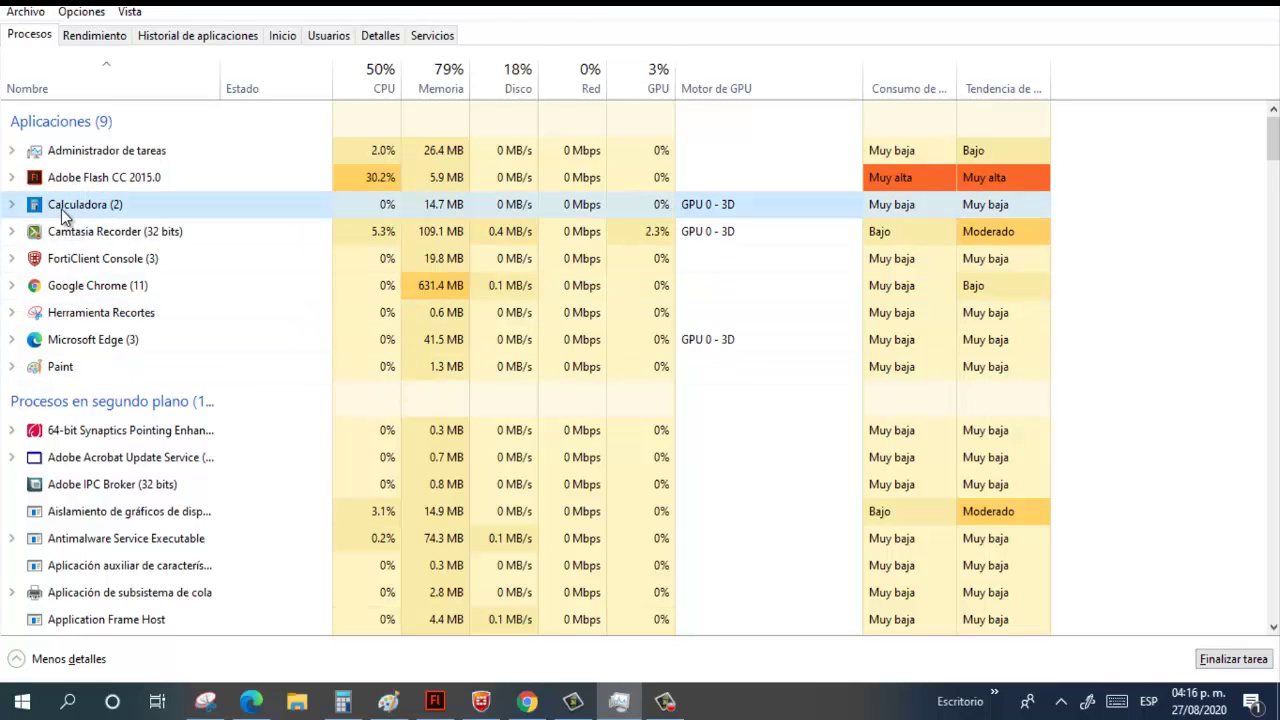
pyautogui.click(1238, 664)
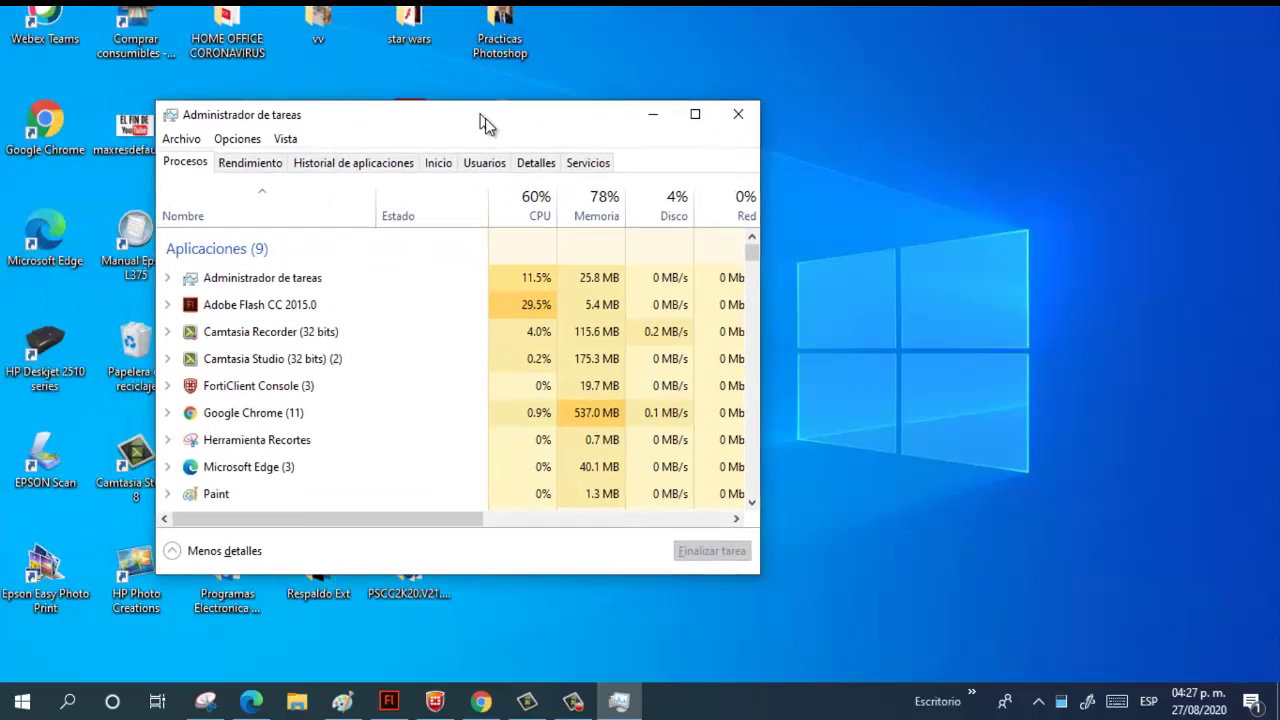
pyautogui.moveTo(342, 6); pyautogui.dragTo(547, 155)
pyautogui.click(782, 155)
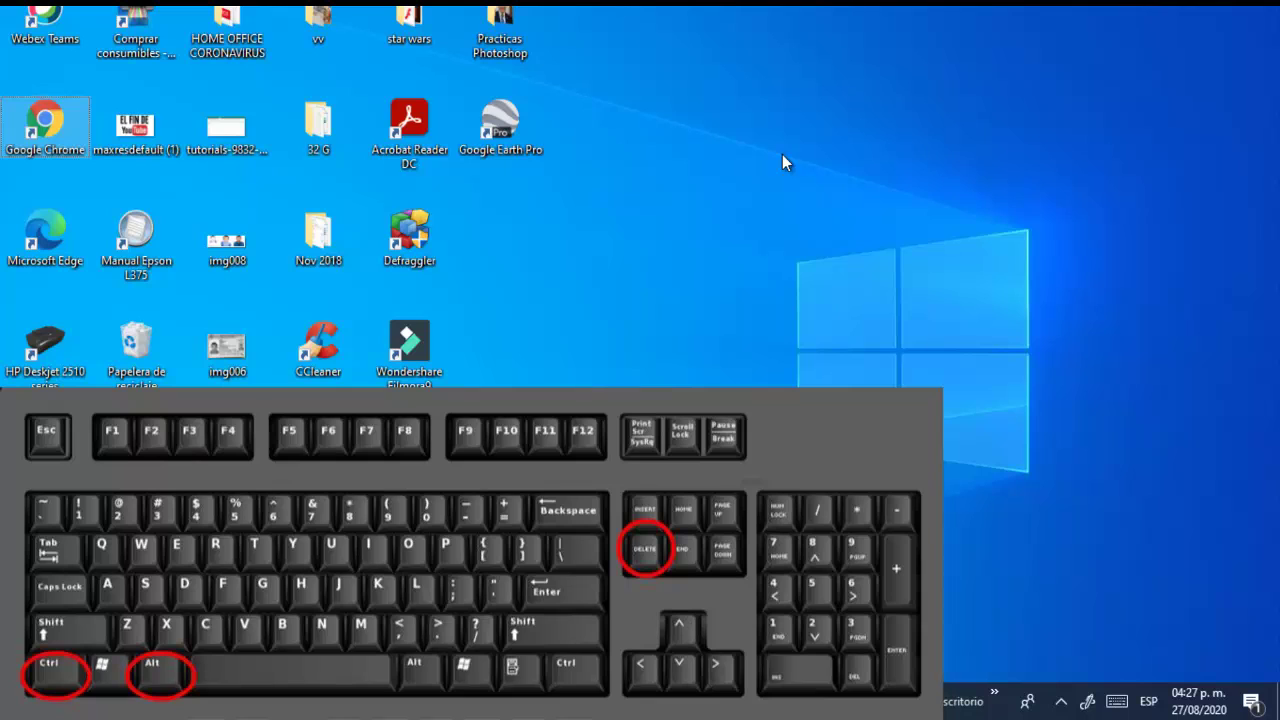
# Open Task Manager through the Windows security screen, move its window higher on the desktop, and close it
pyautogui.hotkey('ctrl', 'alt', 'Delete')
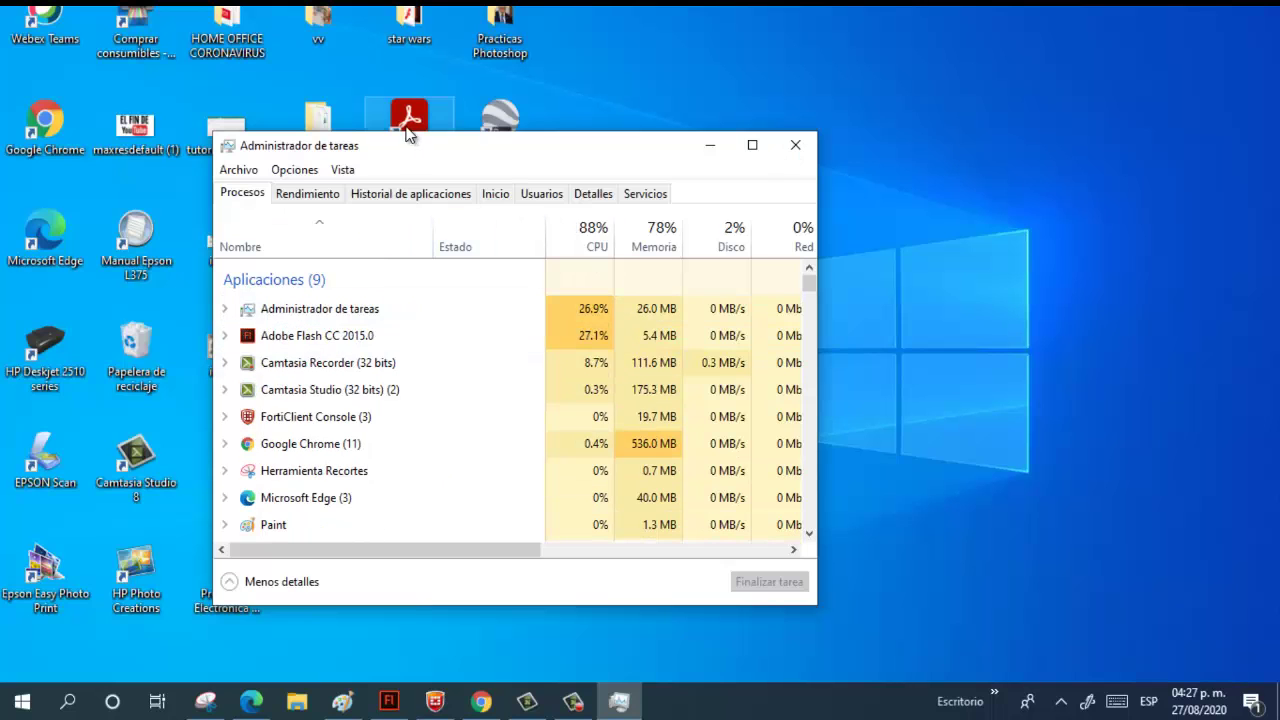
pyautogui.moveTo(394, 160); pyautogui.dragTo(398, 96)
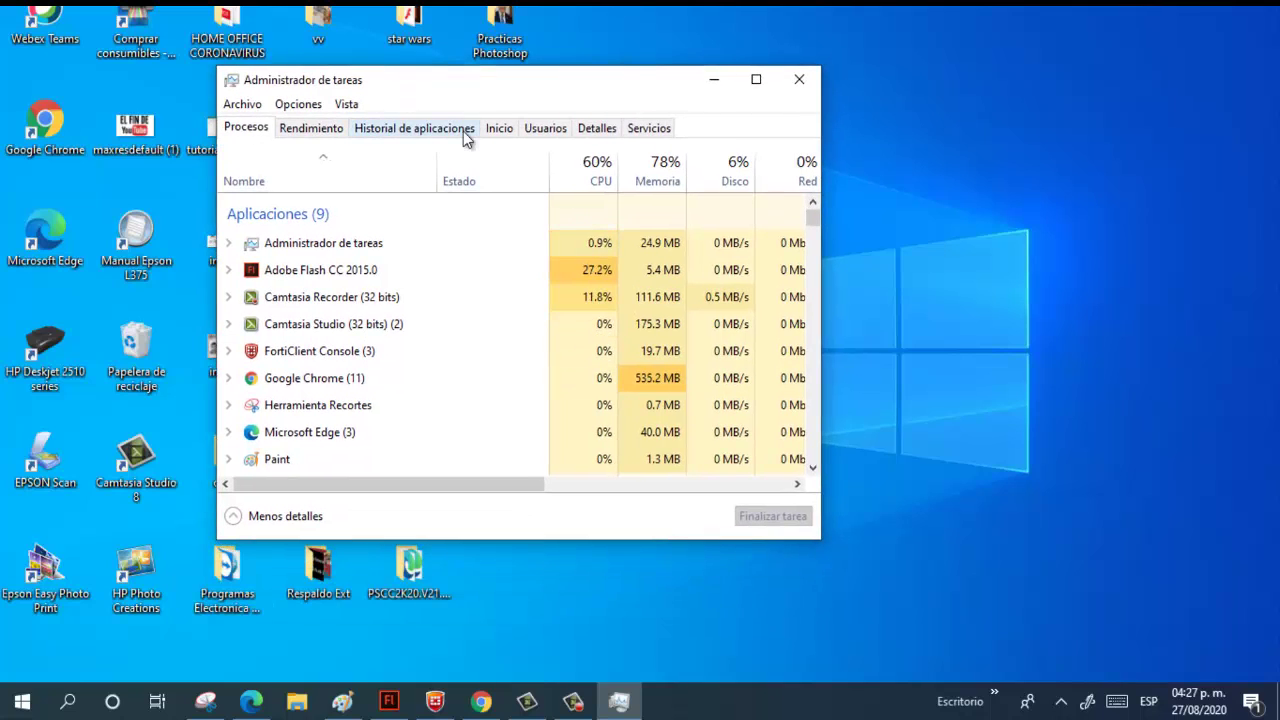
pyautogui.click(799, 80)
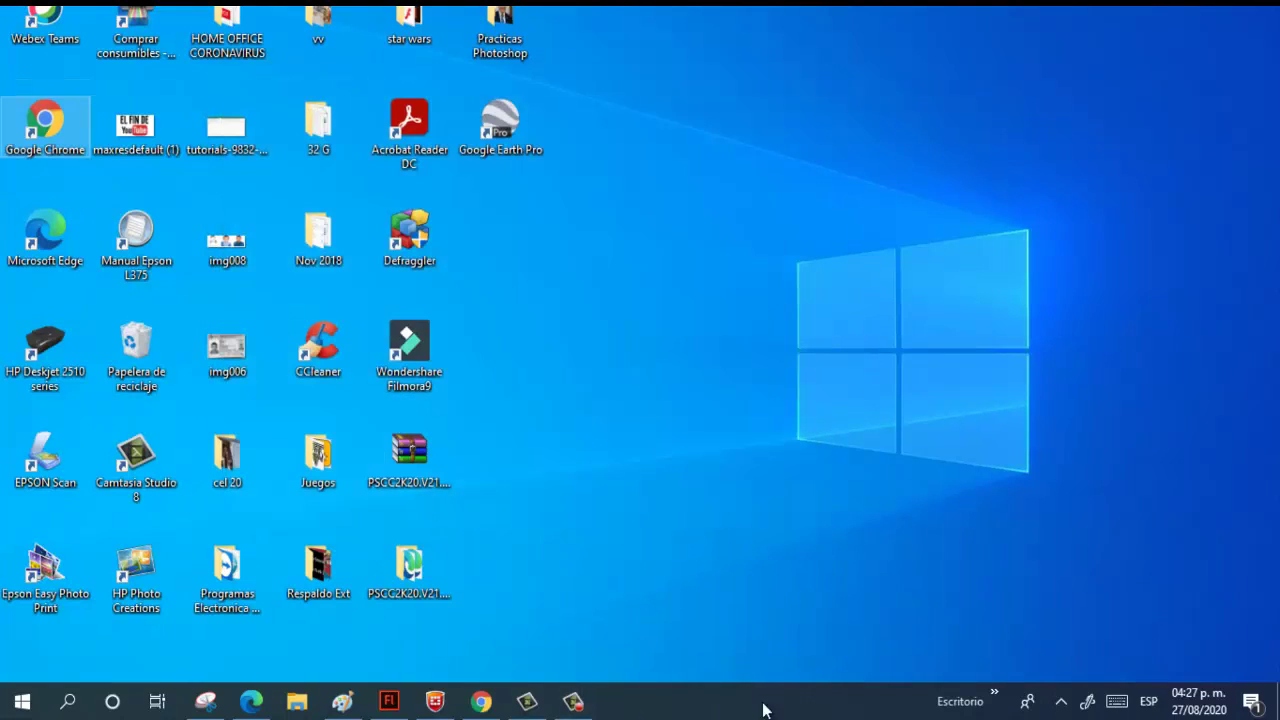
# Open Task Manager from the taskbar's own options, reposition its window, and close it
pyautogui.rightClick(706, 713)
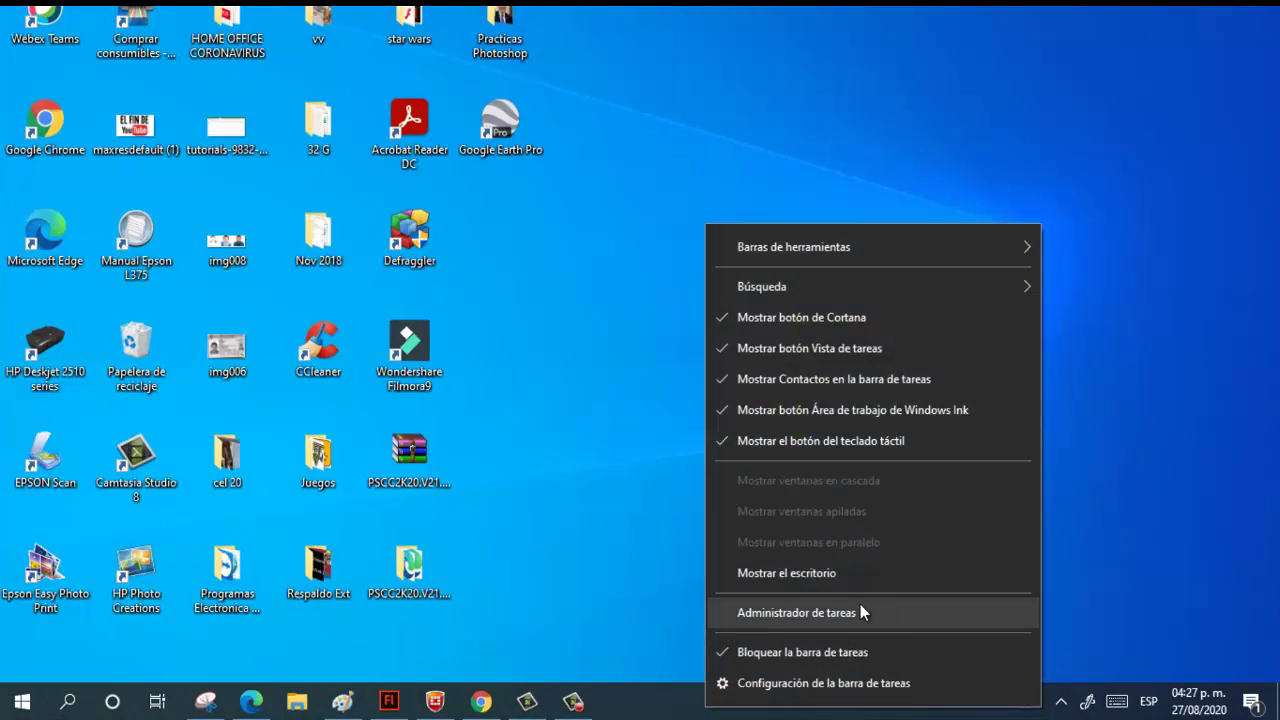
pyautogui.click(805, 616)
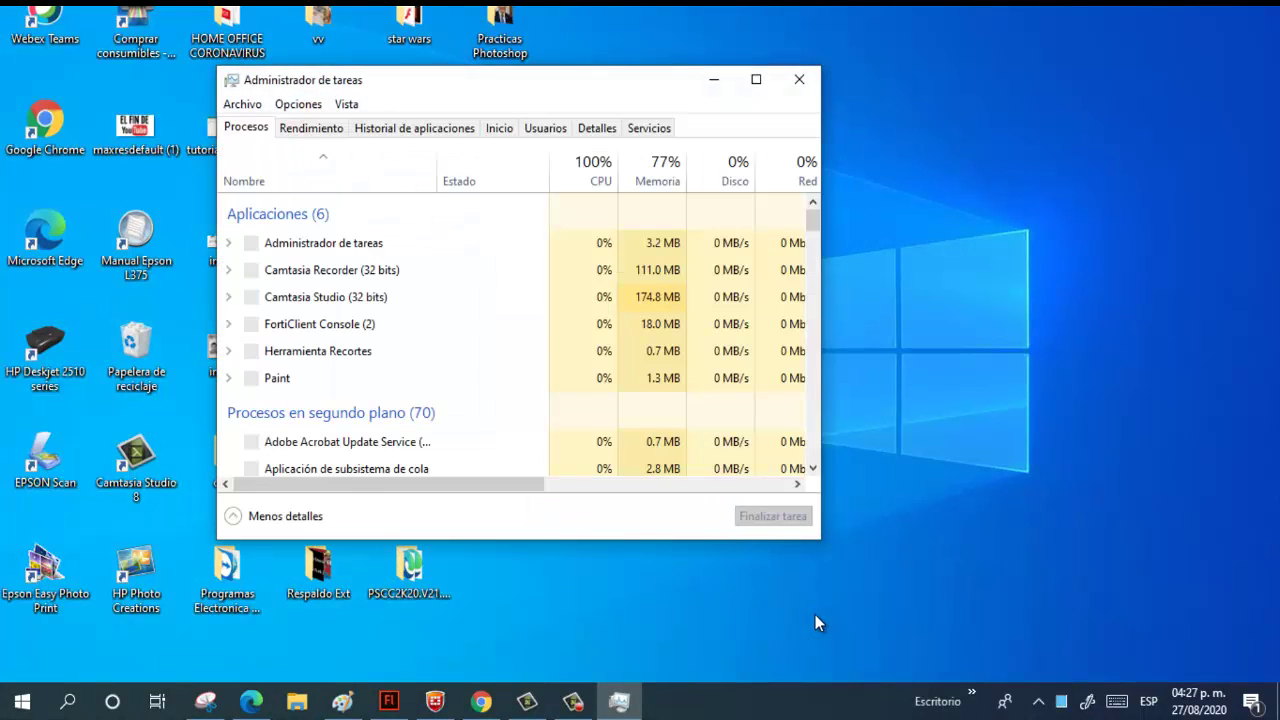
pyautogui.moveTo(464, 79); pyautogui.dragTo(643, 61)
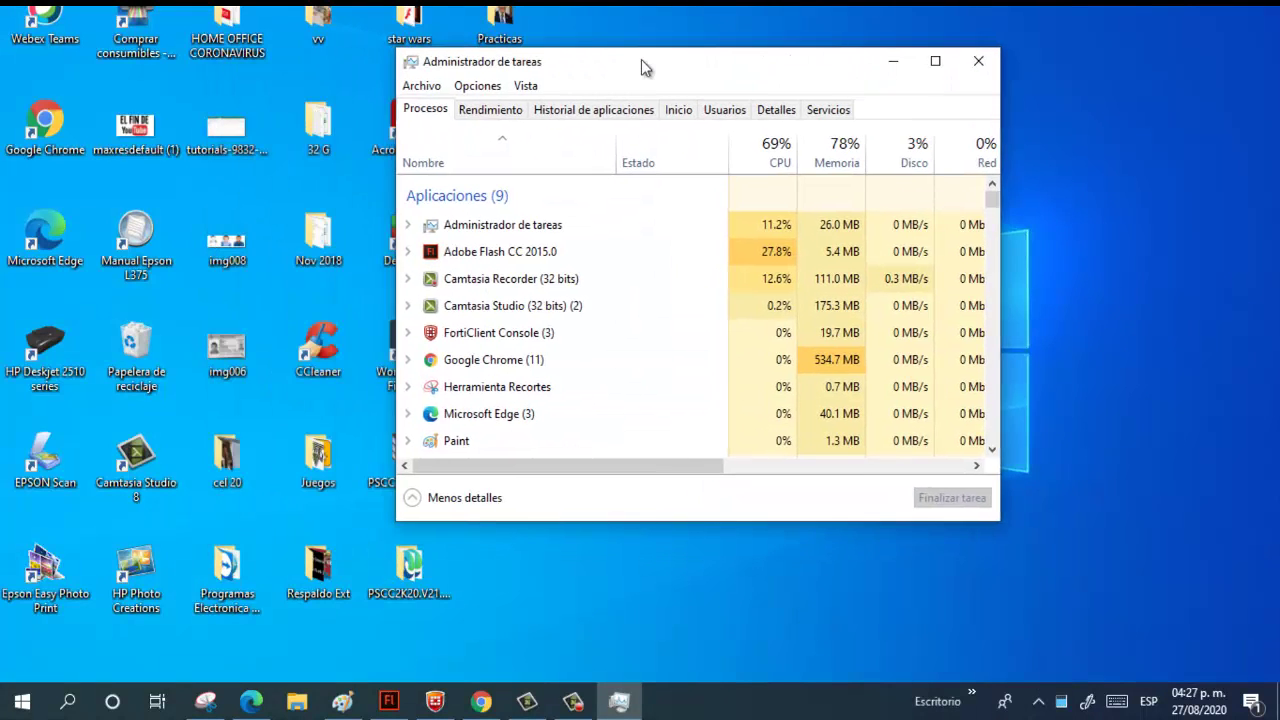
pyautogui.hotkey('alt', 'F4')
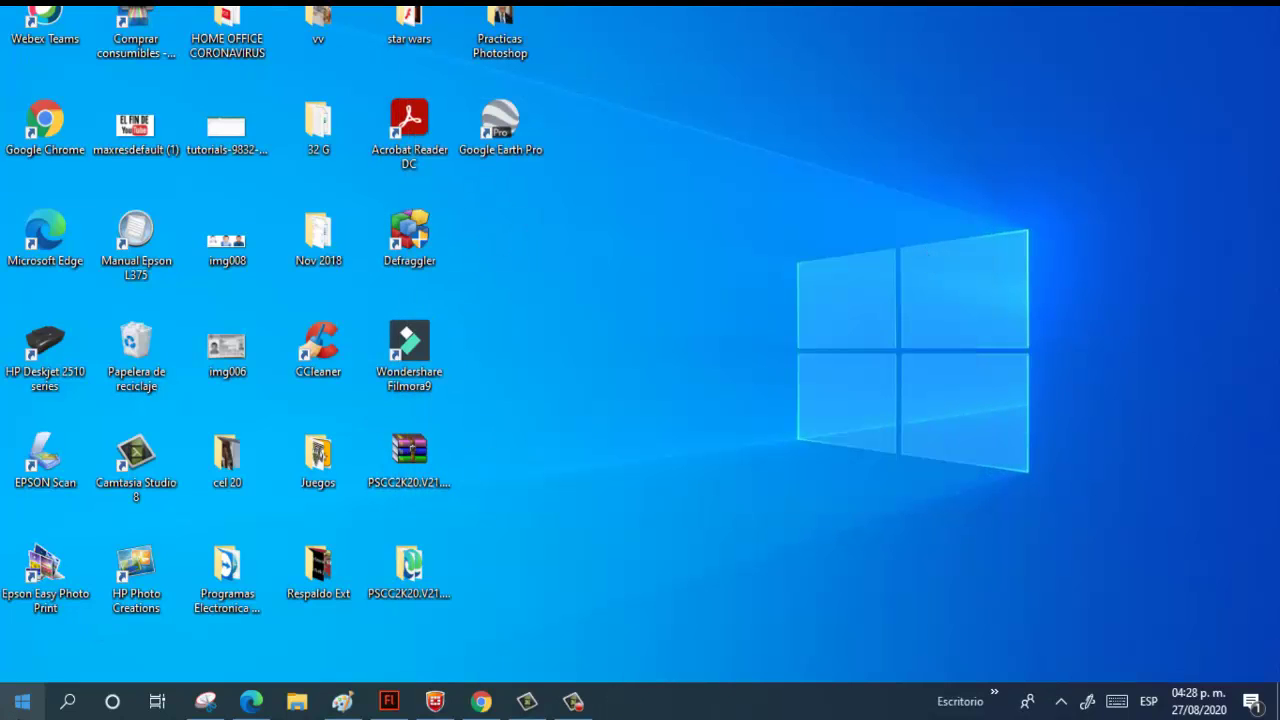
# Open Task Manager from the Start button's list of system tools and close it
pyautogui.rightClick(22, 705)
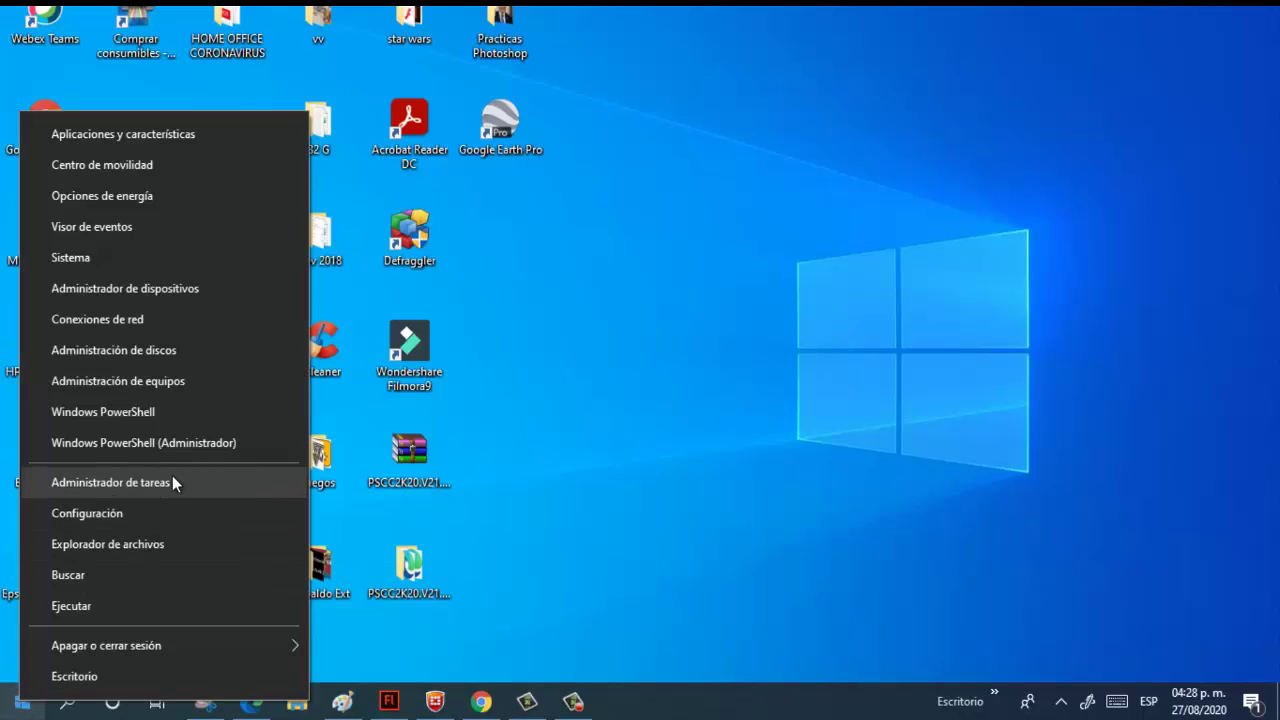
pyautogui.click(172, 483)
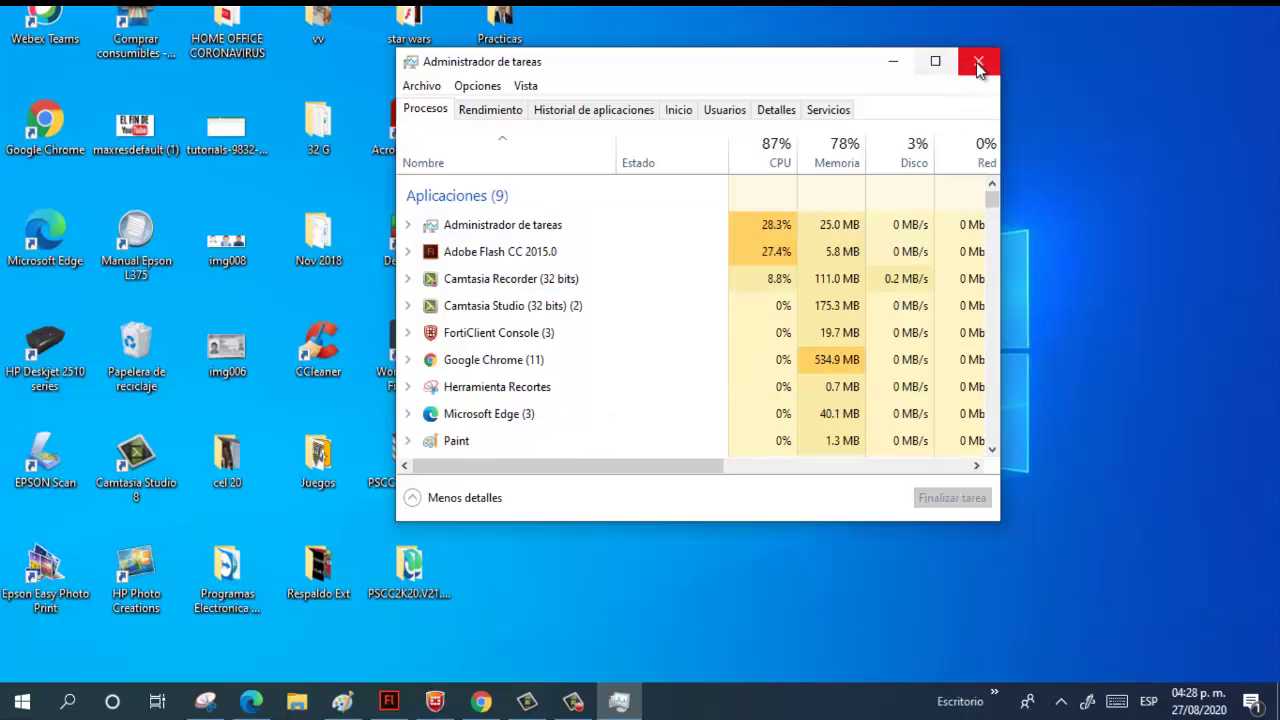
pyautogui.click(979, 64)
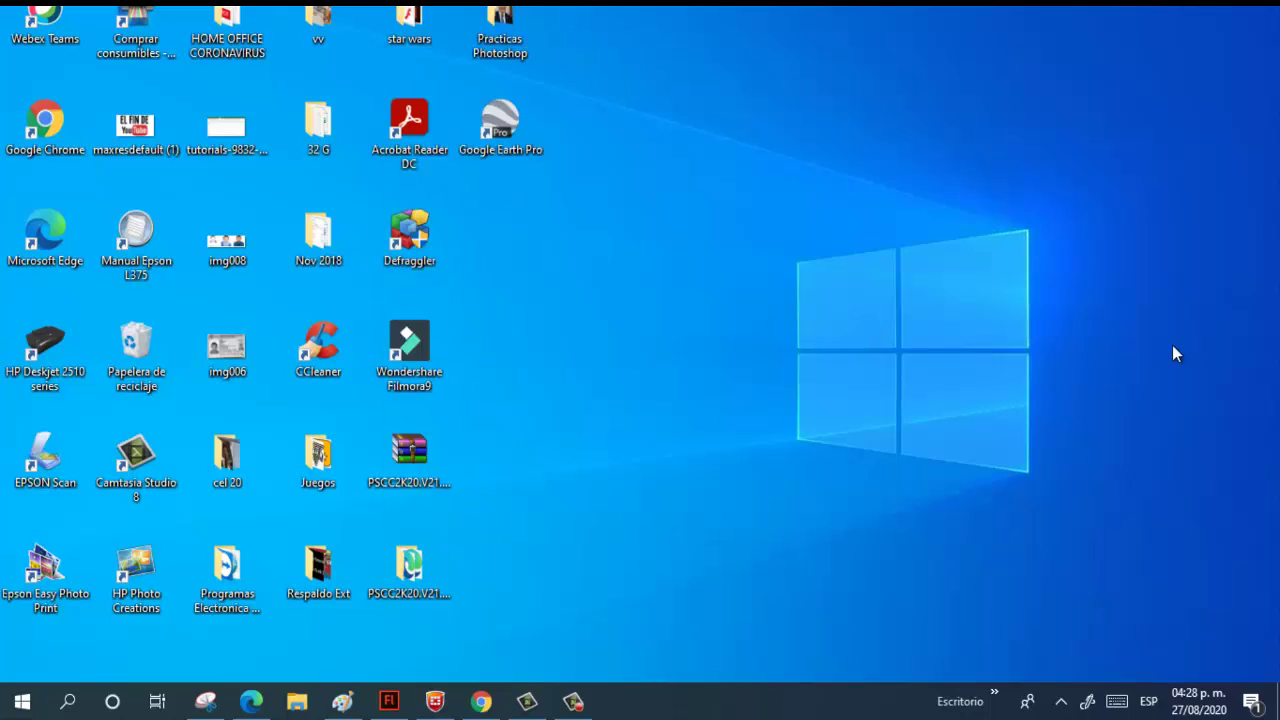
# Search Windows for "administrador de tareas", open the matching application, and close it
pyautogui.click(68, 701)
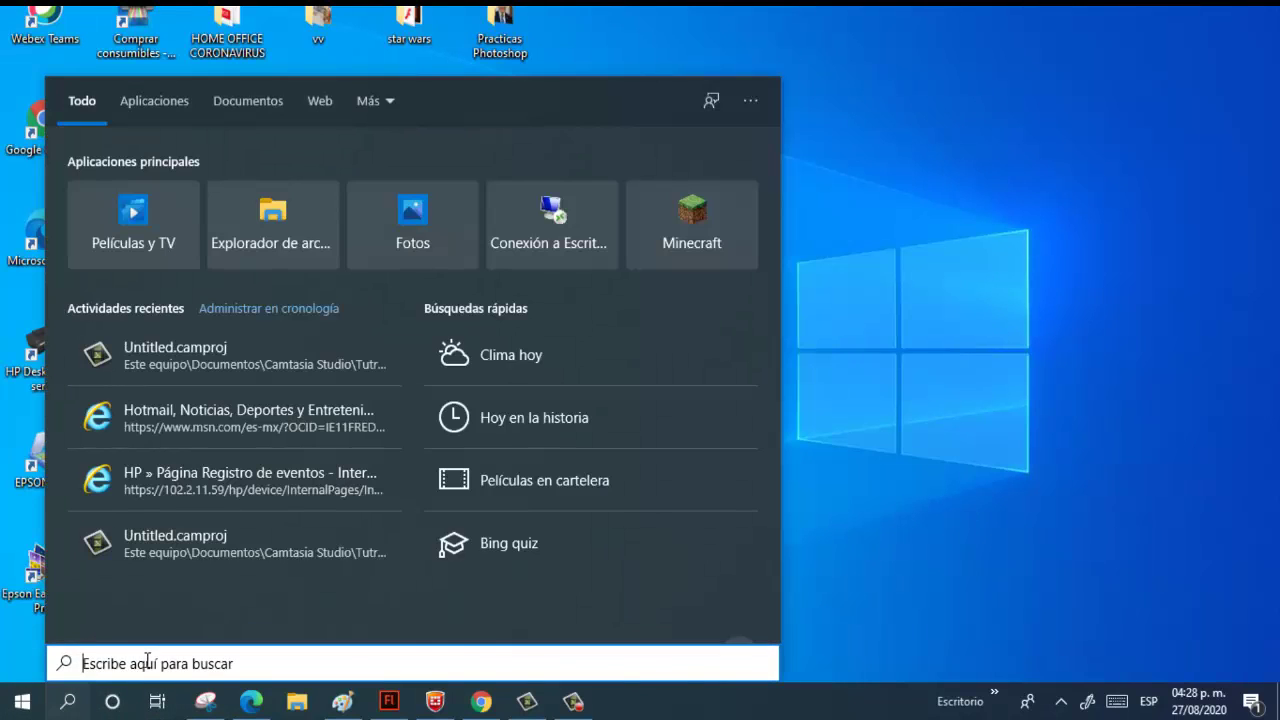
pyautogui.write('adm')
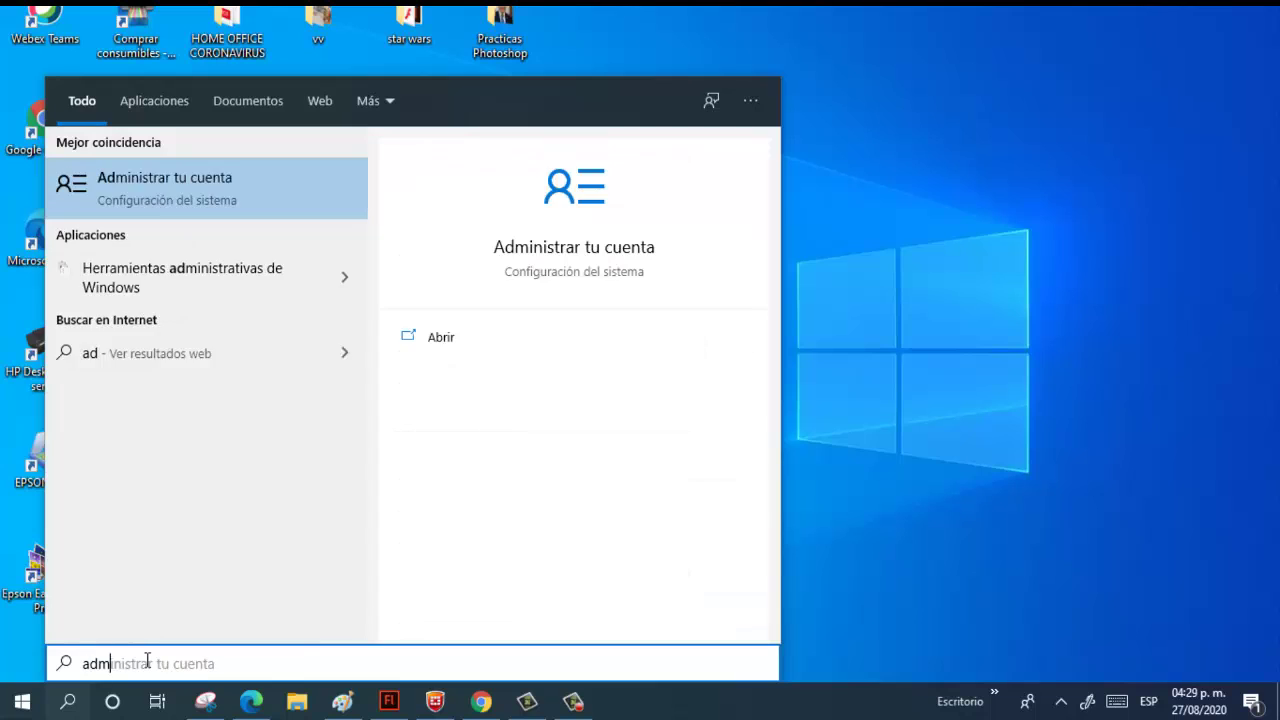
pyautogui.write('inistrador de tareas')
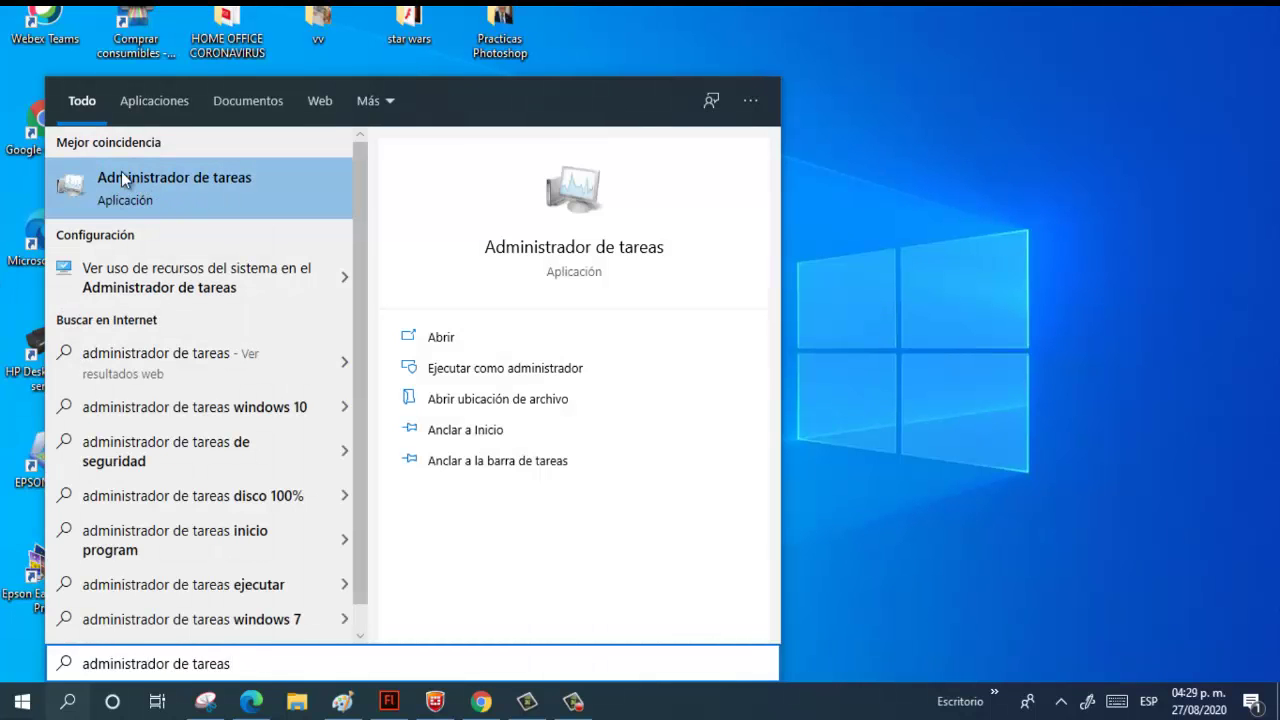
pyautogui.click(145, 191)
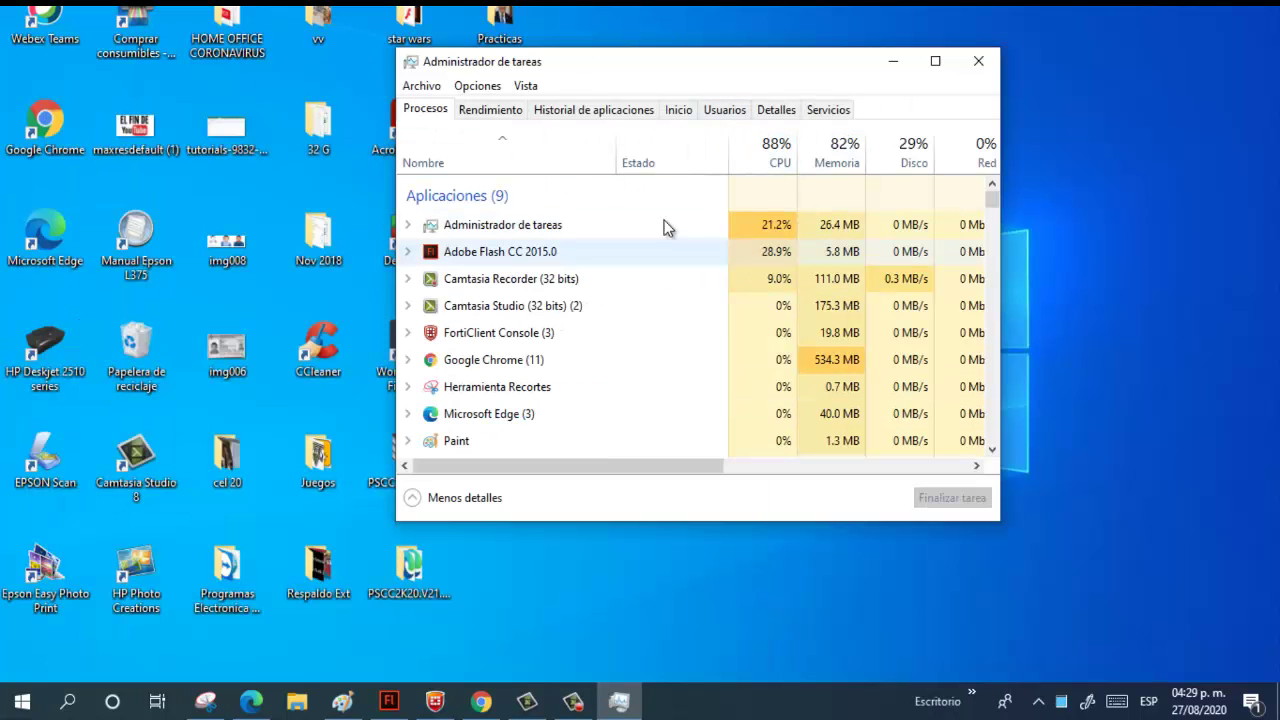
pyautogui.click(978, 61)
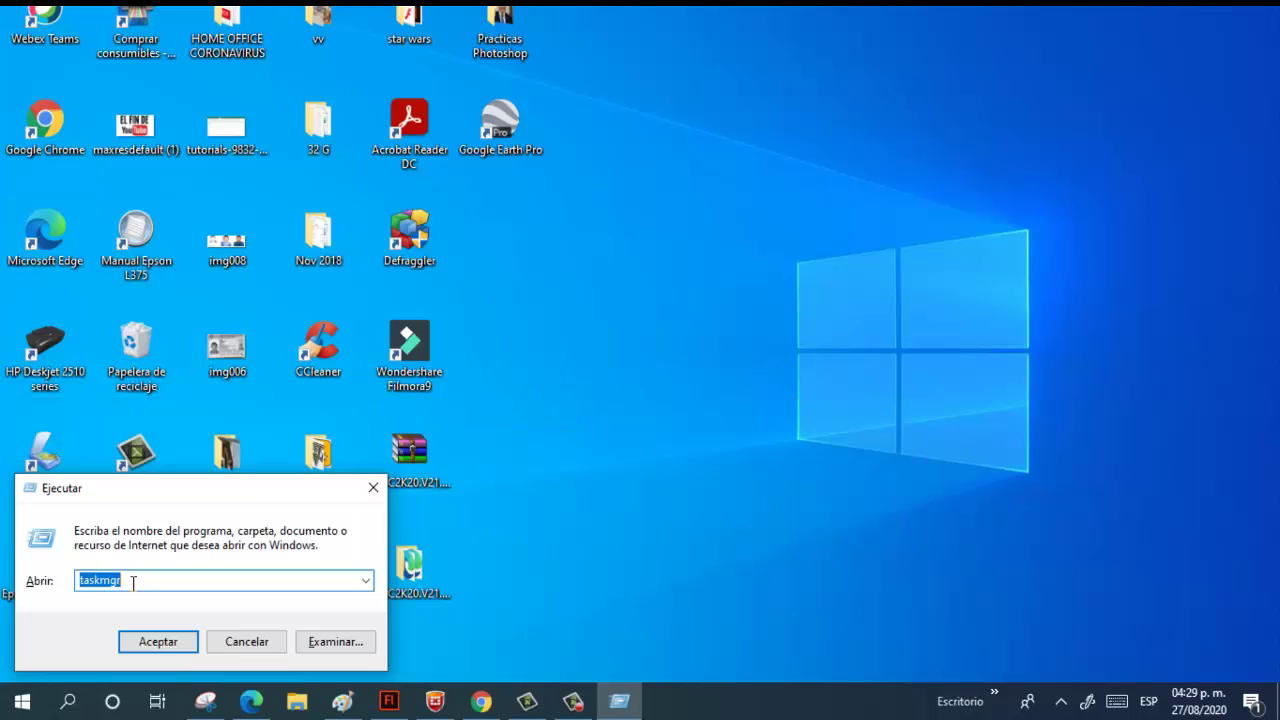
pyautogui.click(133, 581)
pyautogui.moveTo(129, 581); pyautogui.dragTo(73, 585)
pyautogui.click(108, 581)
pyautogui.moveTo(103, 582)
pyautogui.mouseDown()
pyautogui.moveTo(75, 582)
pyautogui.moveTo(98, 580)
pyautogui.mouseUp()
pyautogui.doubleClick(139, 581)
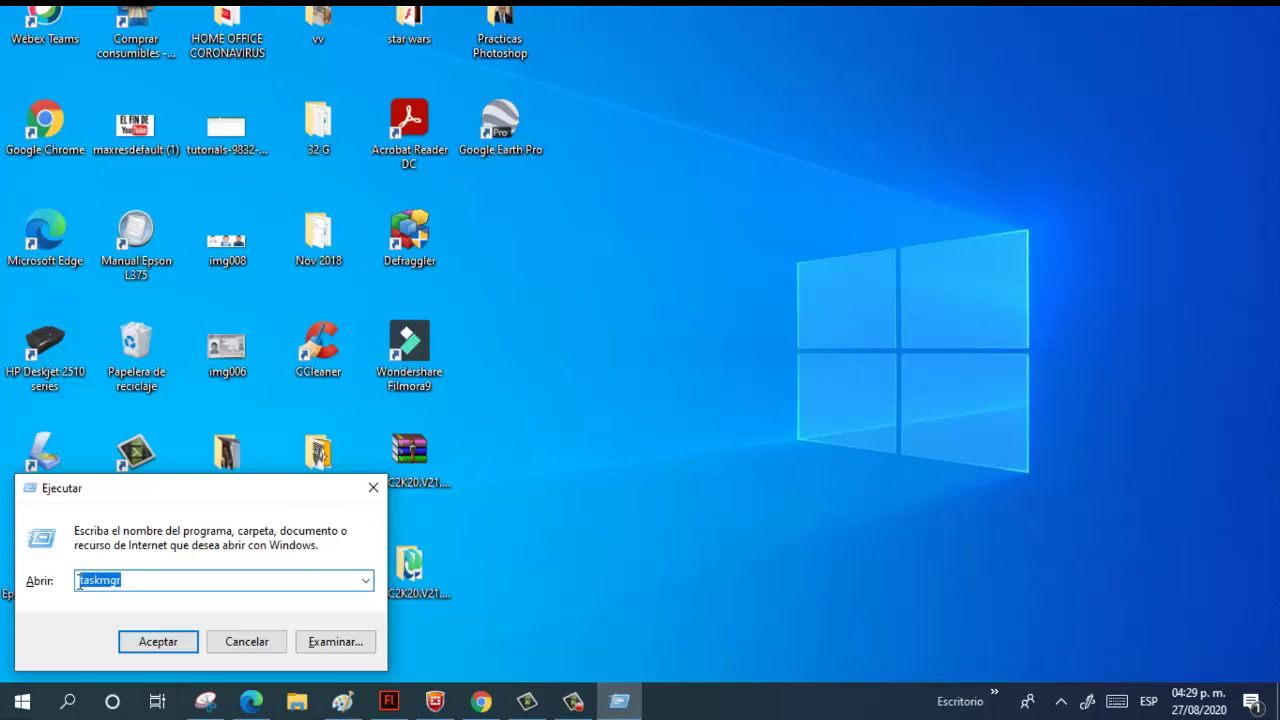
pyautogui.click(373, 488)
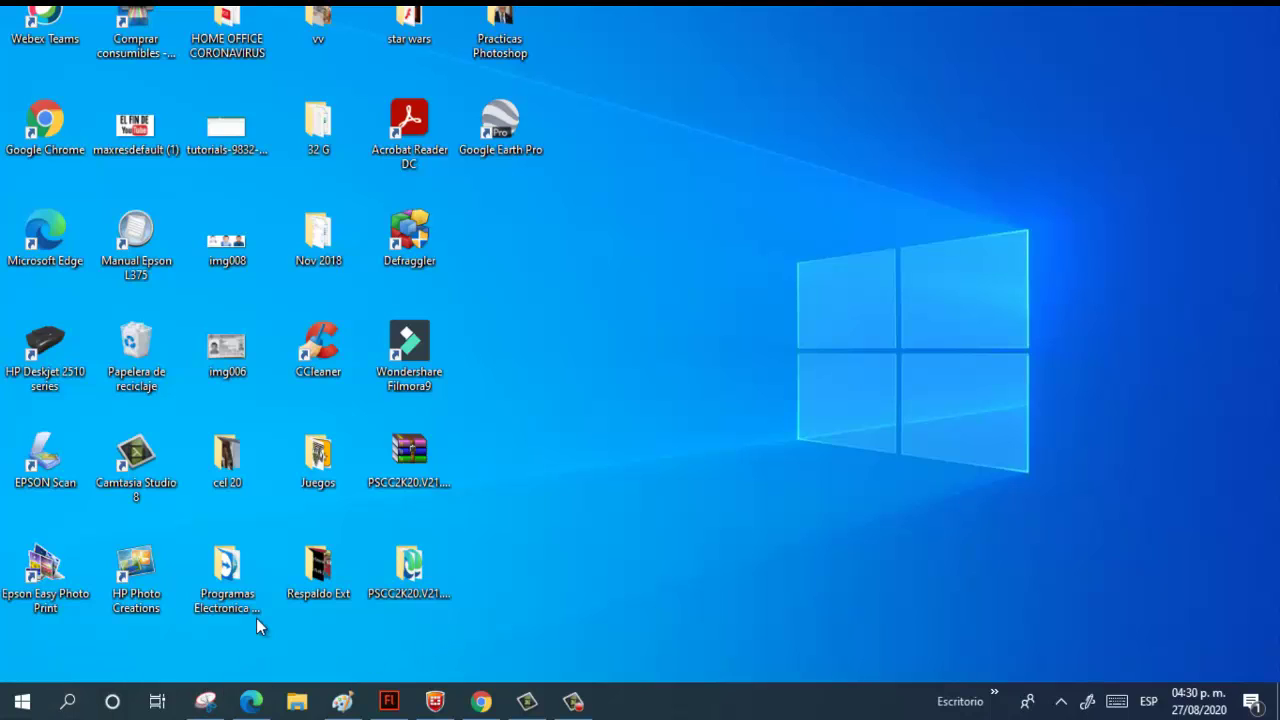
# Search Windows for "ejecutar", launch Task Manager from the Ejecutar dialog with the taskmgr command, and reposition its window
pyautogui.click(66, 702)
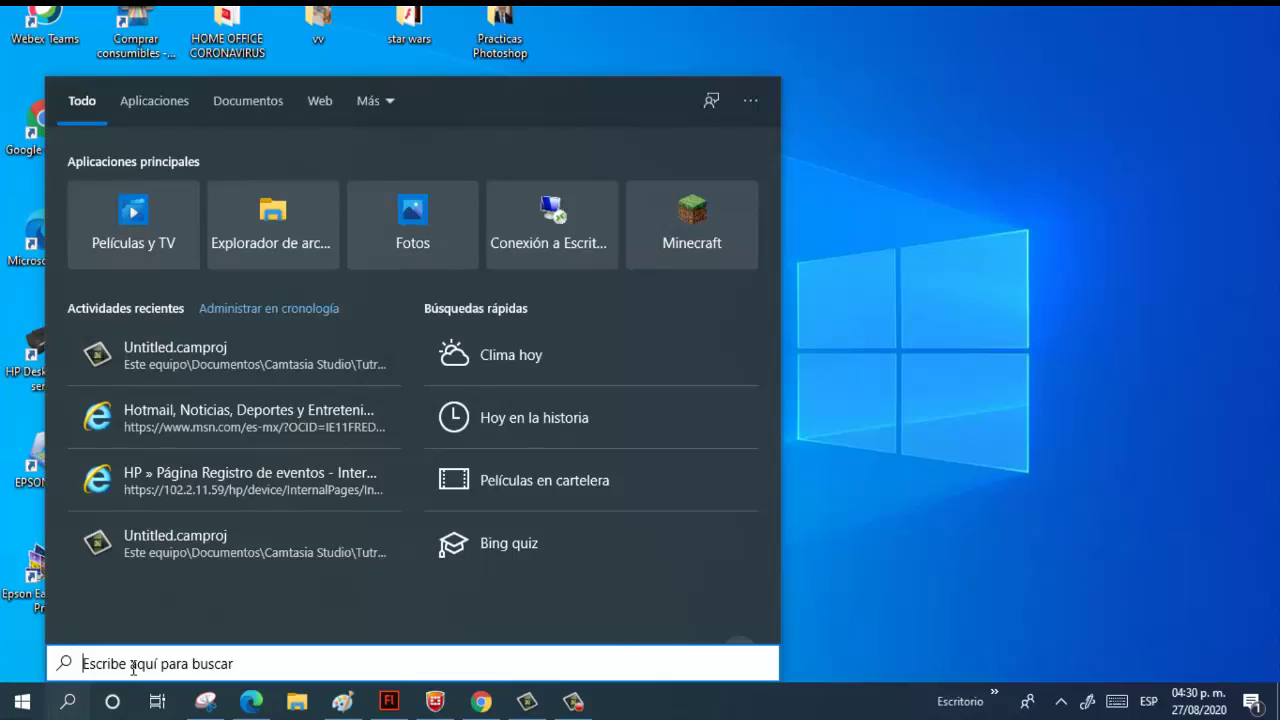
pyautogui.write('ejecutar')
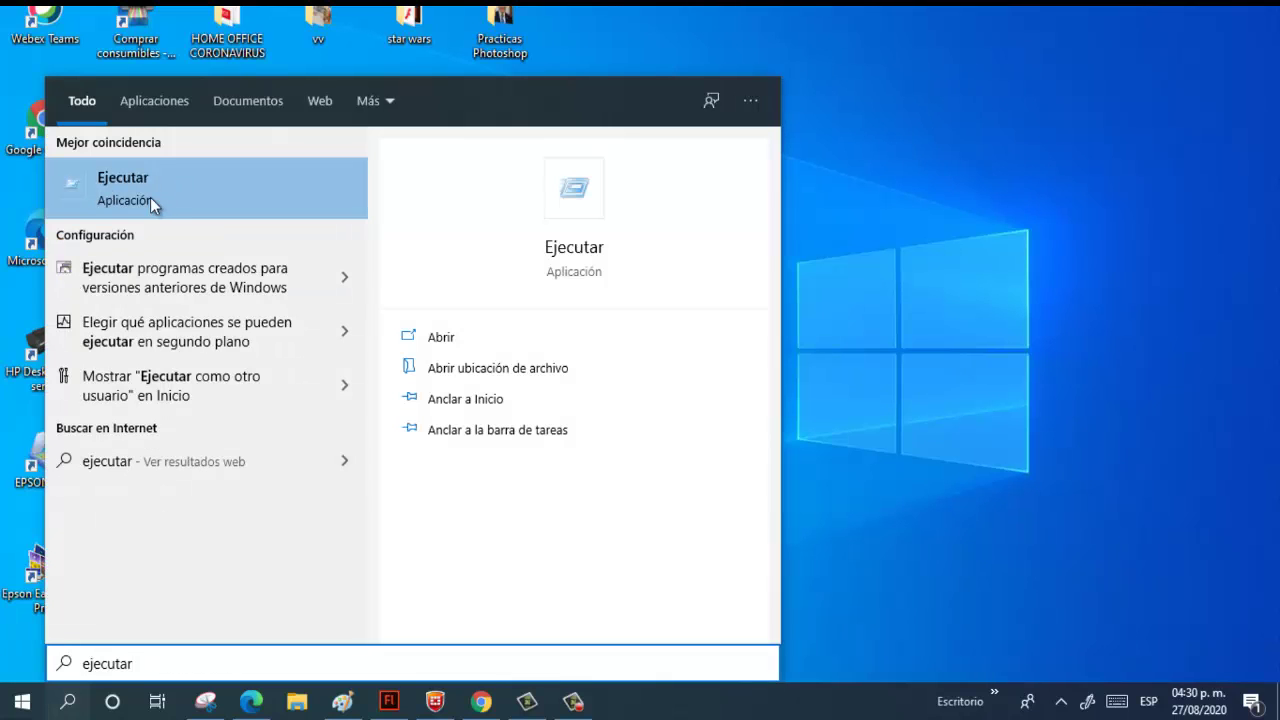
pyautogui.click(150, 197)
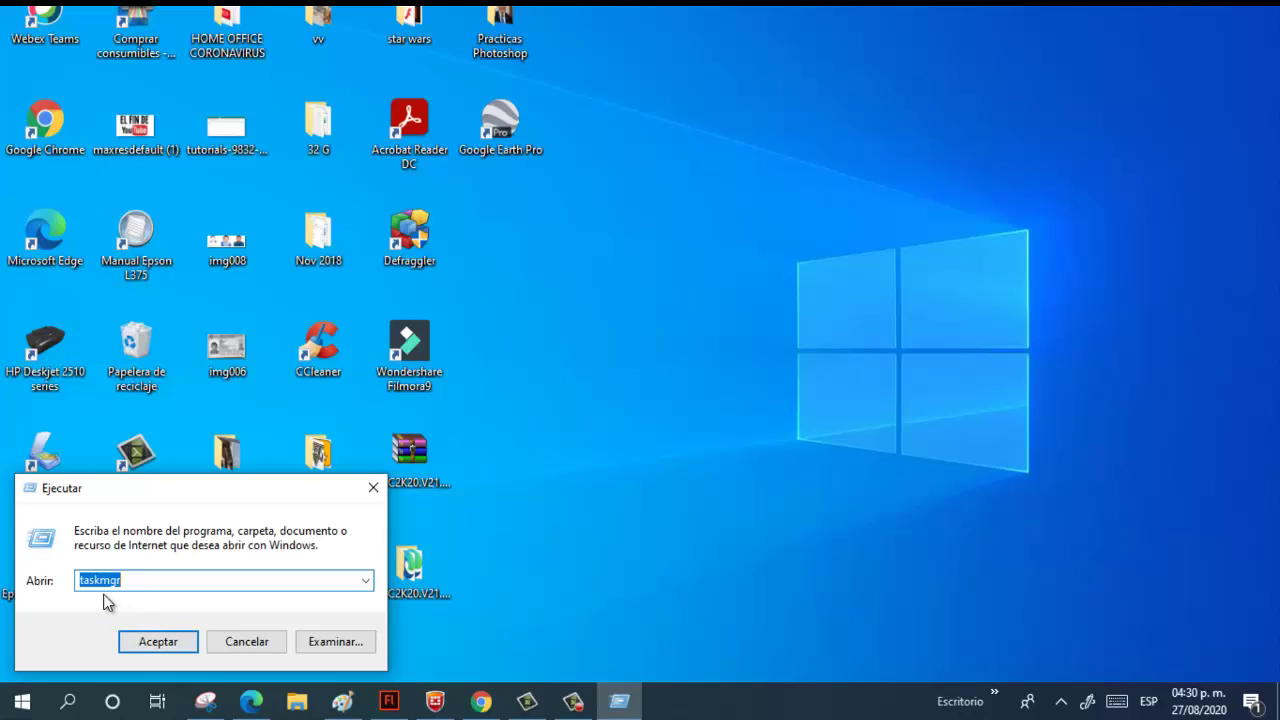
pyautogui.click(134, 580)
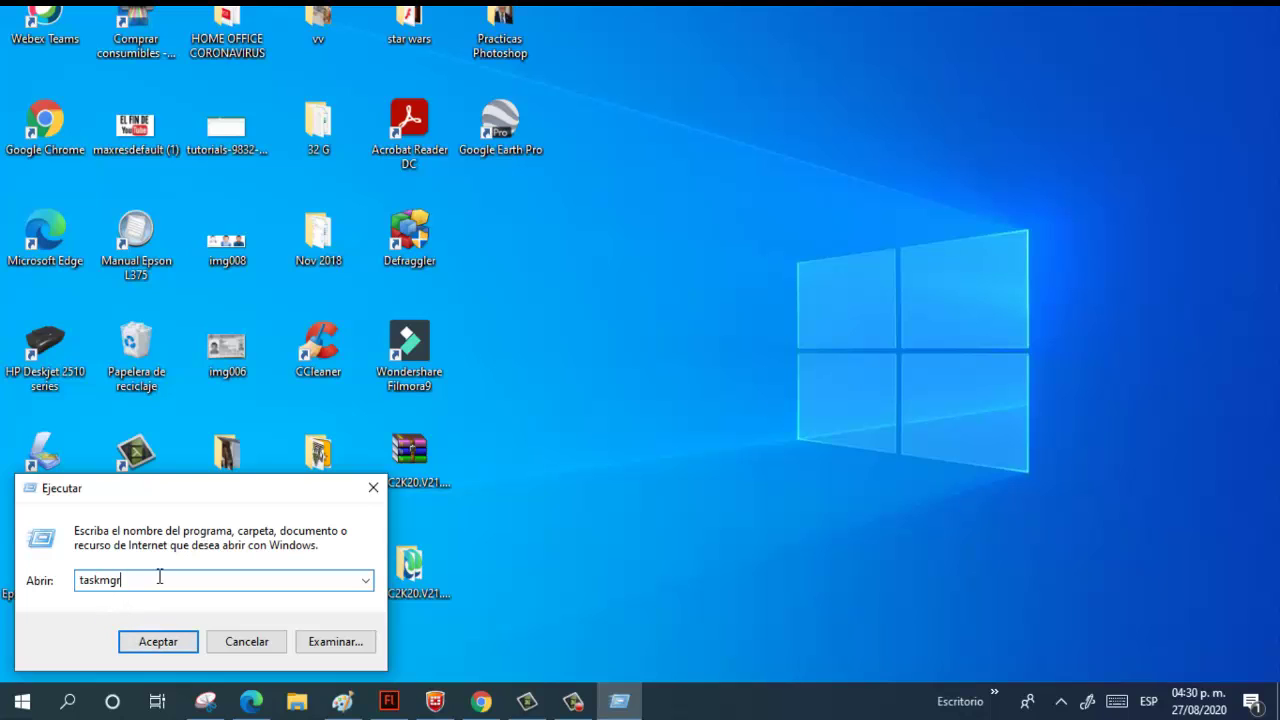
pyautogui.click(155, 641)
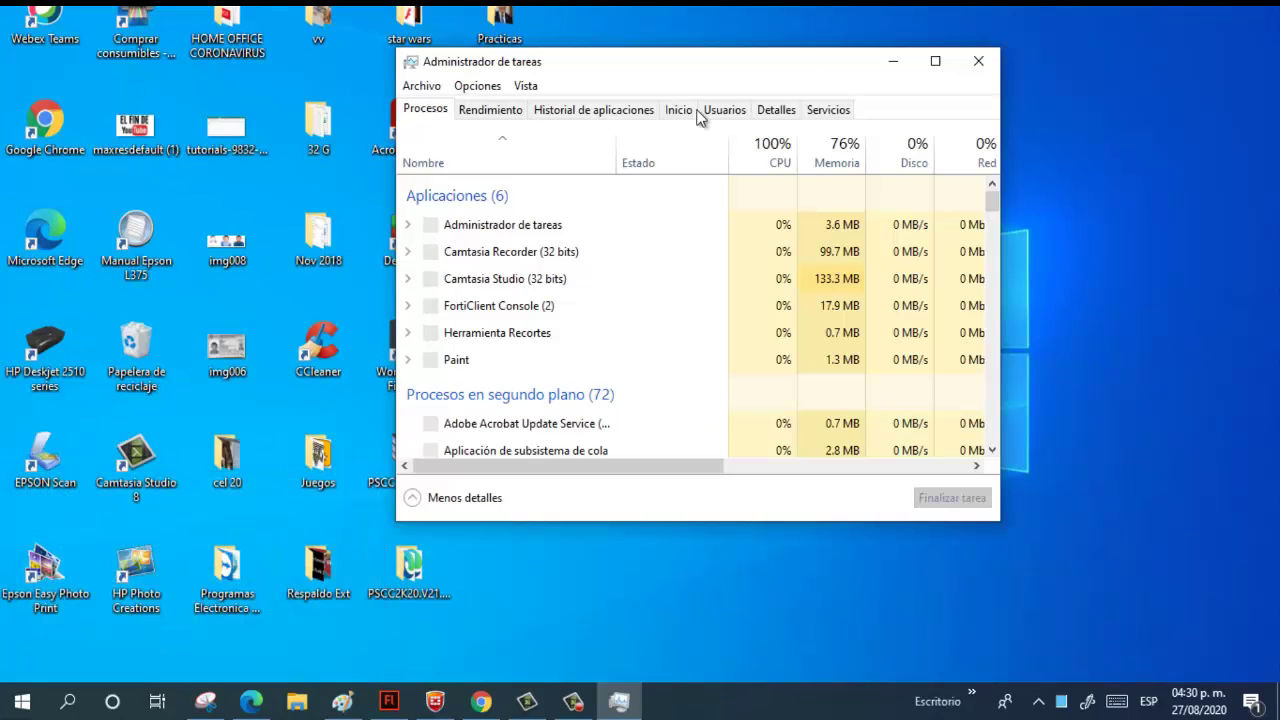
pyautogui.moveTo(605, 73); pyautogui.dragTo(538, 173)
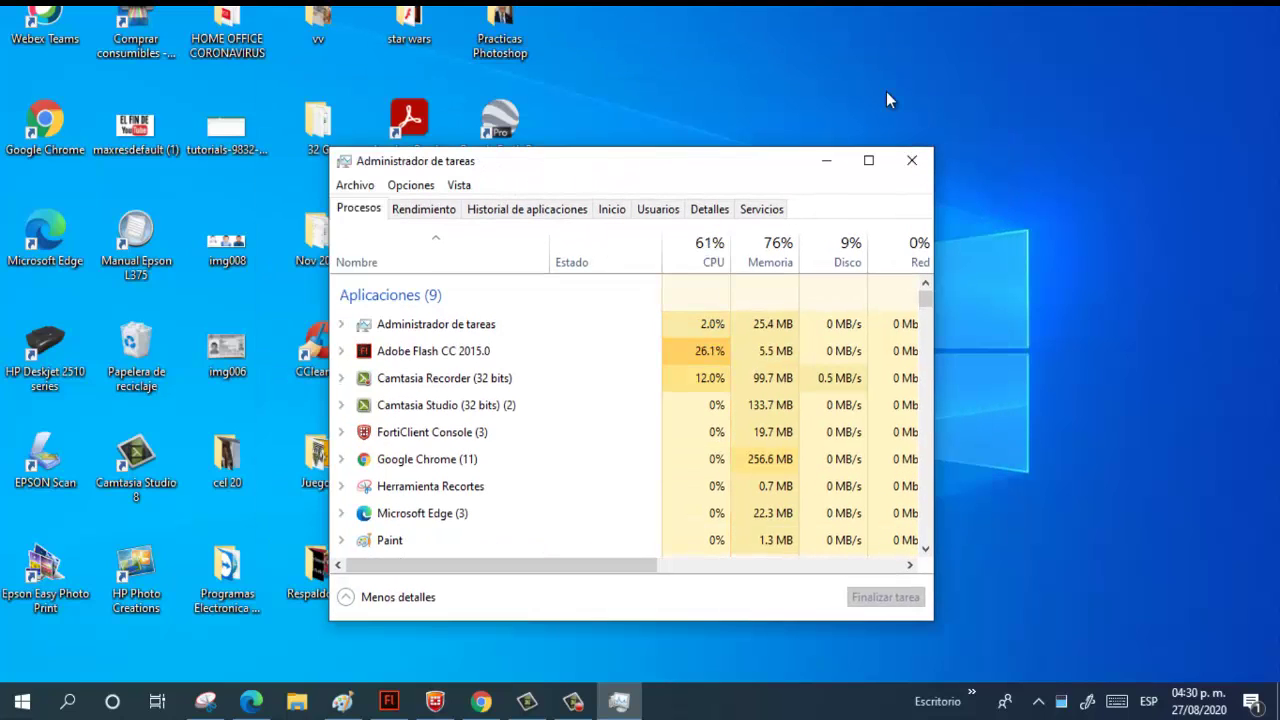